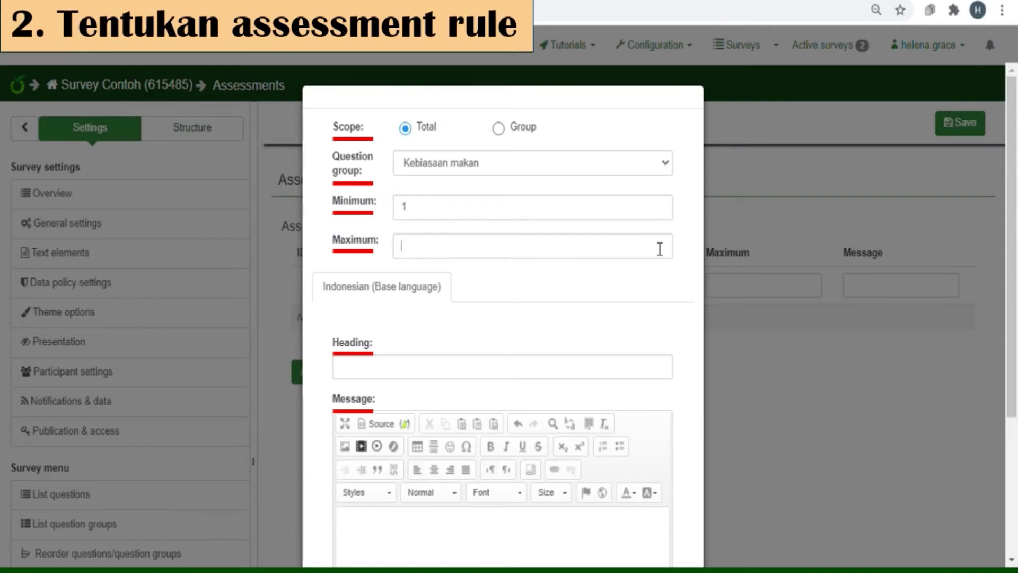
Set the assessment rule's maximum to 2 and its heading to "Kebiasaan makan"
text(2)
click(689, 262)
click(623, 371)
text(Kebi)
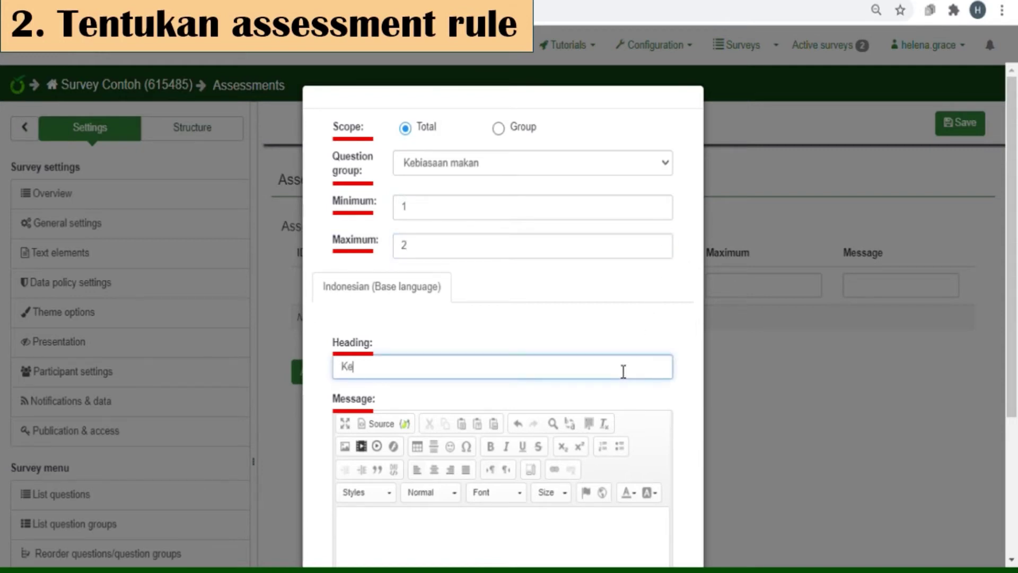
text(asaan makan)
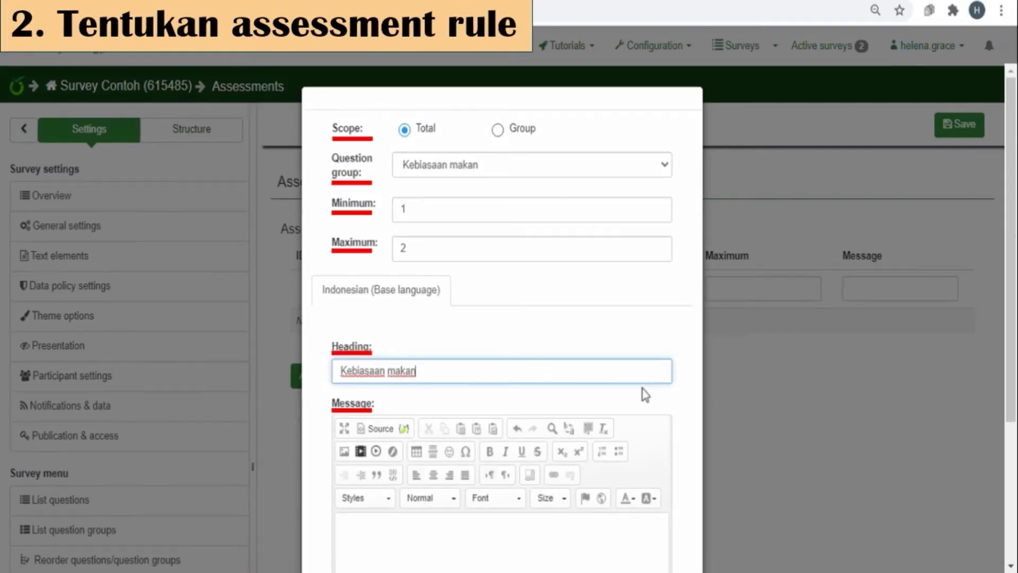
click(672, 390)
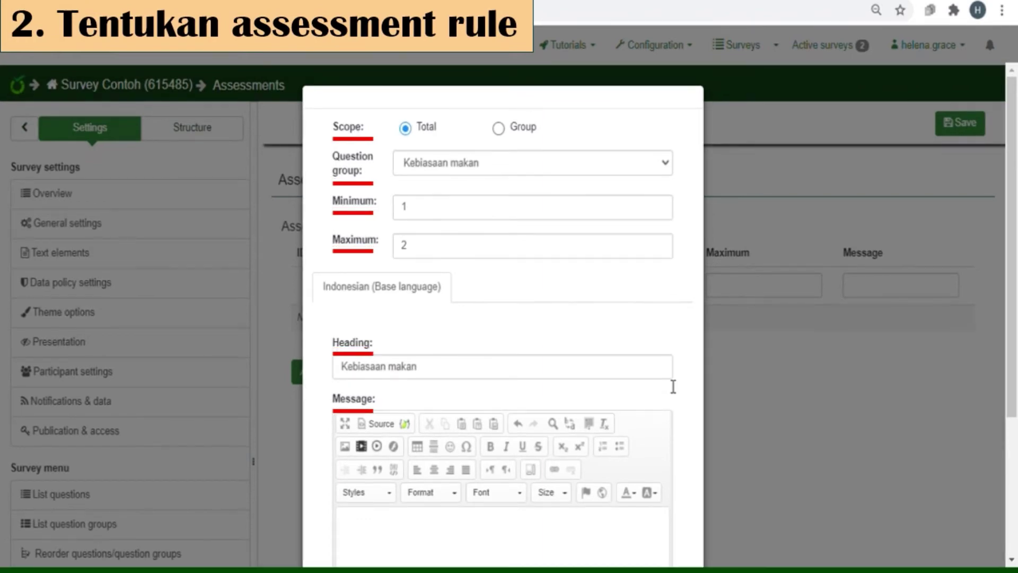
Write the two-line message "Anda mendapatkan skor {TOTAL}" and "Artinya, kebiasaan makan Anda sangat sehat.", and save the rule
click(608, 532)
text(Anda mendapatkan s)
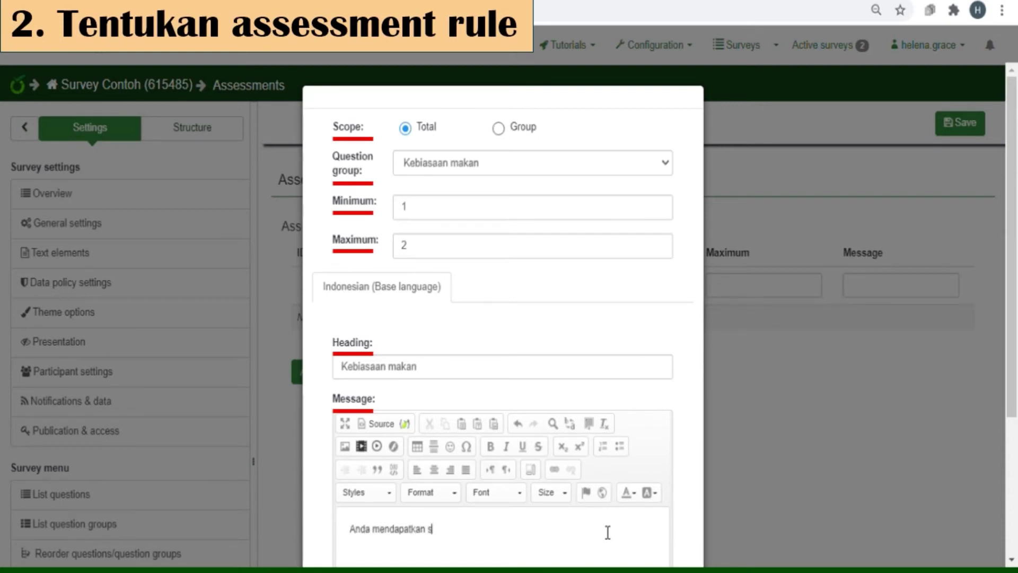
text(kdr (T)
text(OTAL)
text(})
key(Return)
text(A)
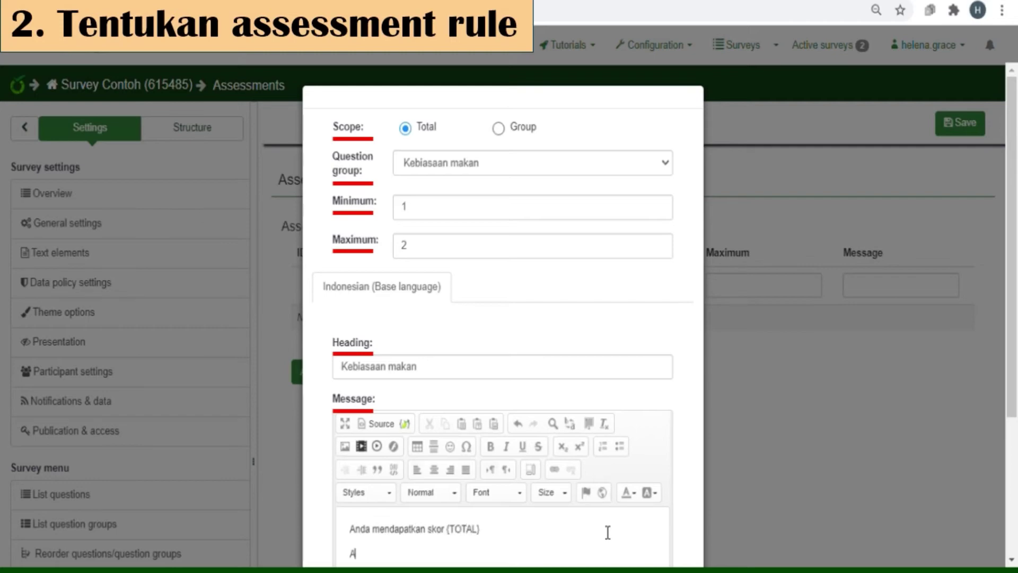
text(rtinya, kebiasaan makan Anda)
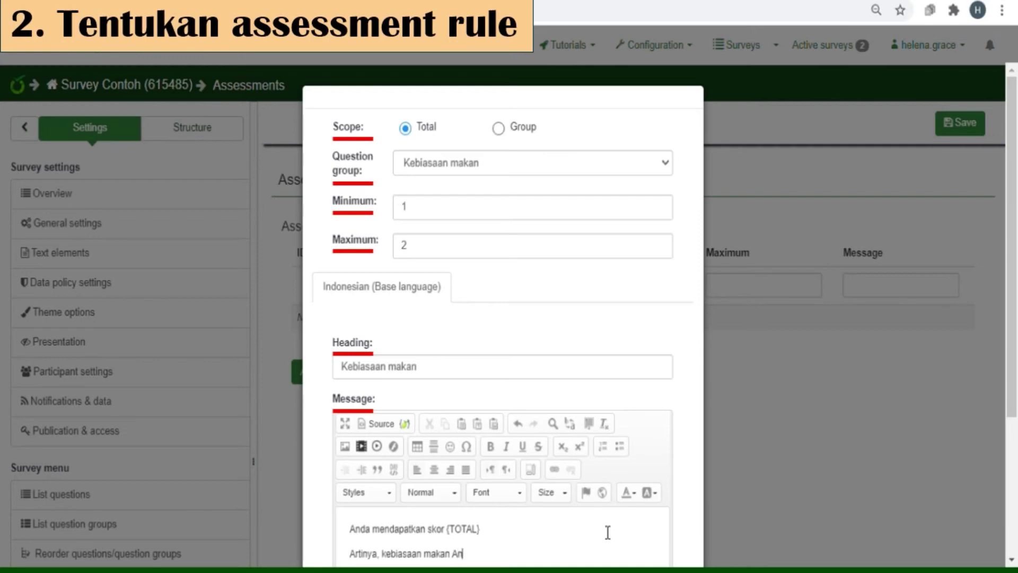
text( sangat sehat.)
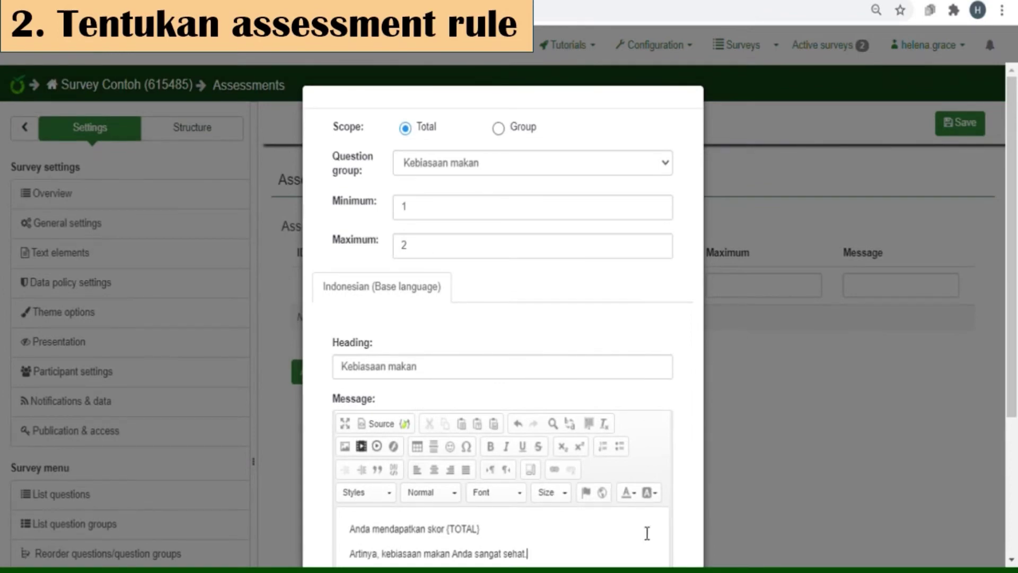
scroll(1016, 444, down, 4)
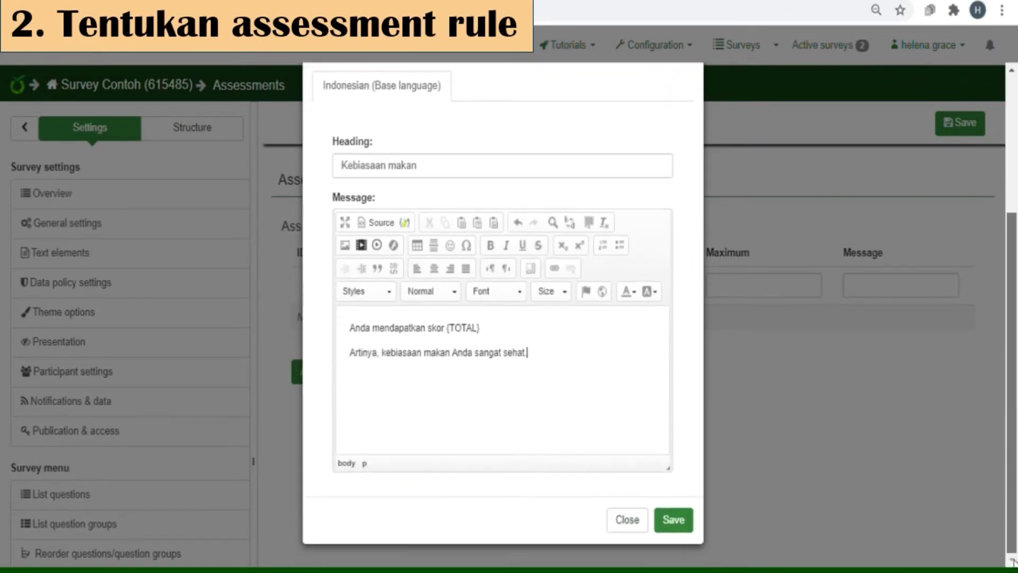
click(687, 523)
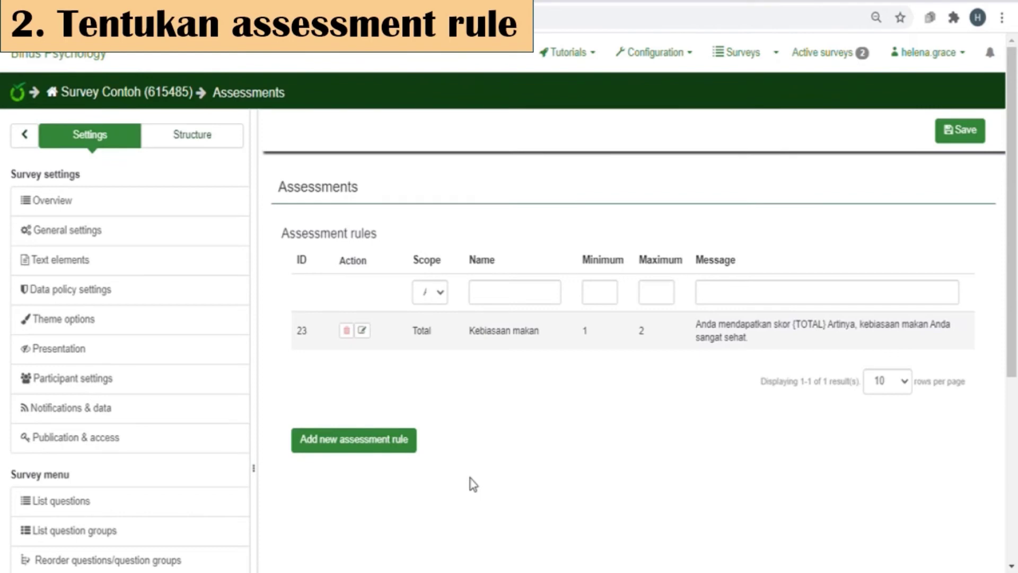
Add a new assessment rule with minimum 3, maximum 18 and the heading "Kebiasaan makan"
click(382, 443)
click(490, 218)
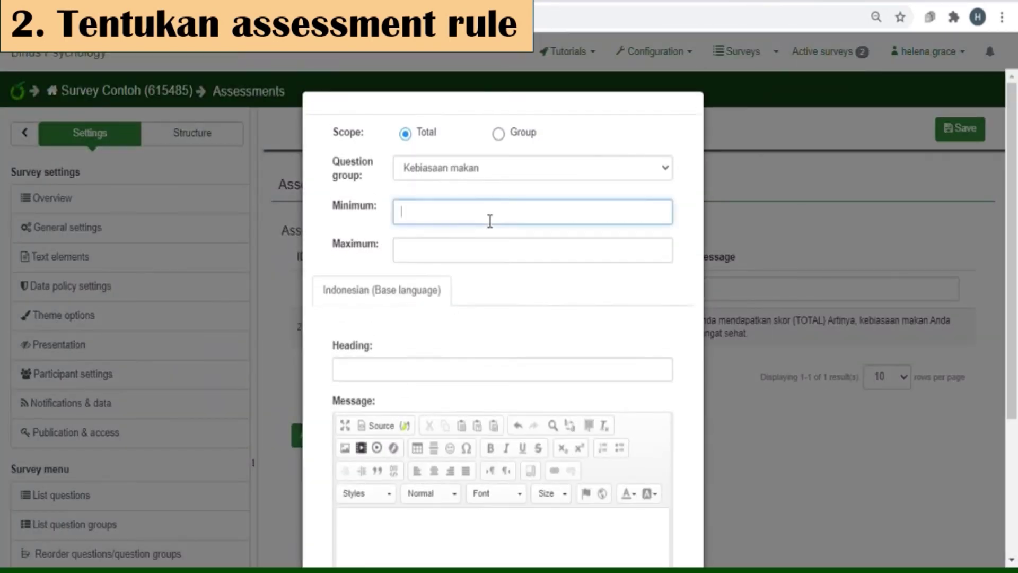
text(3)
click(634, 263)
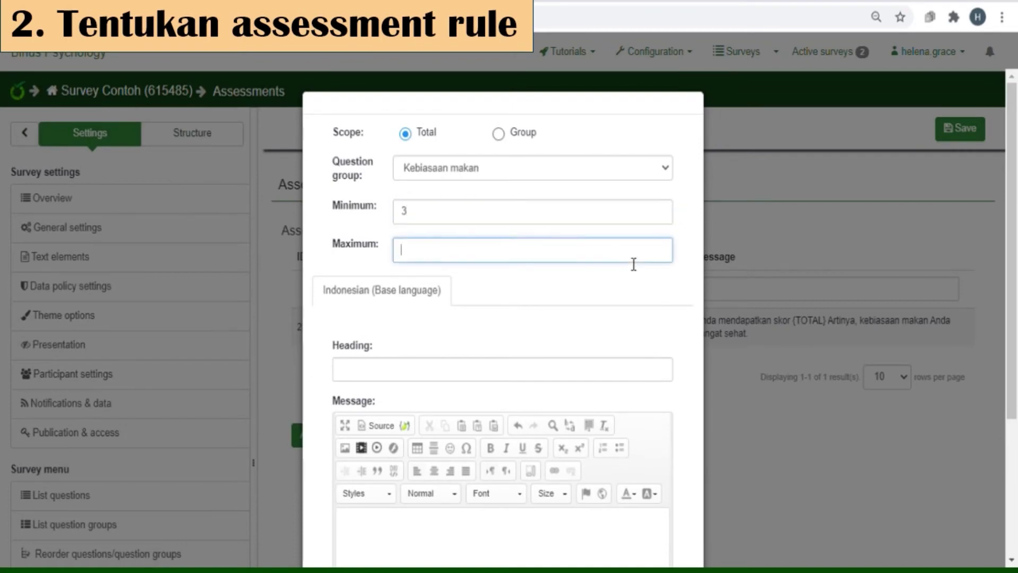
text(18)
click(550, 373)
text(Kebiasaa)
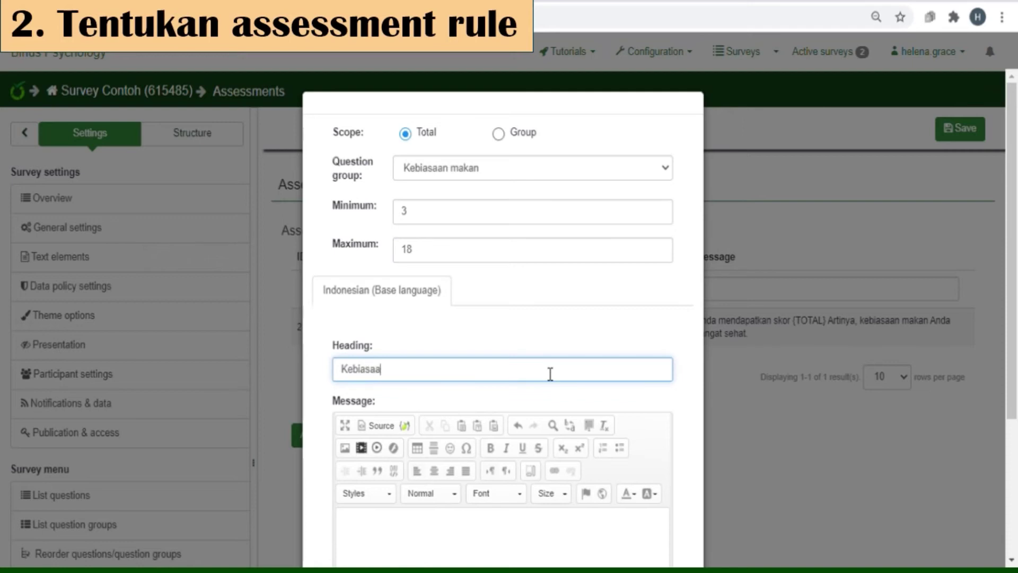
text(n makan)
Enter the two-line message "Anda mendapatkan skor {TOTAL}" and "Artinya, kebiasaan makan Anda sudah cukup sehat.", and save the 3–18 rule
click(490, 522)
text(Anda)
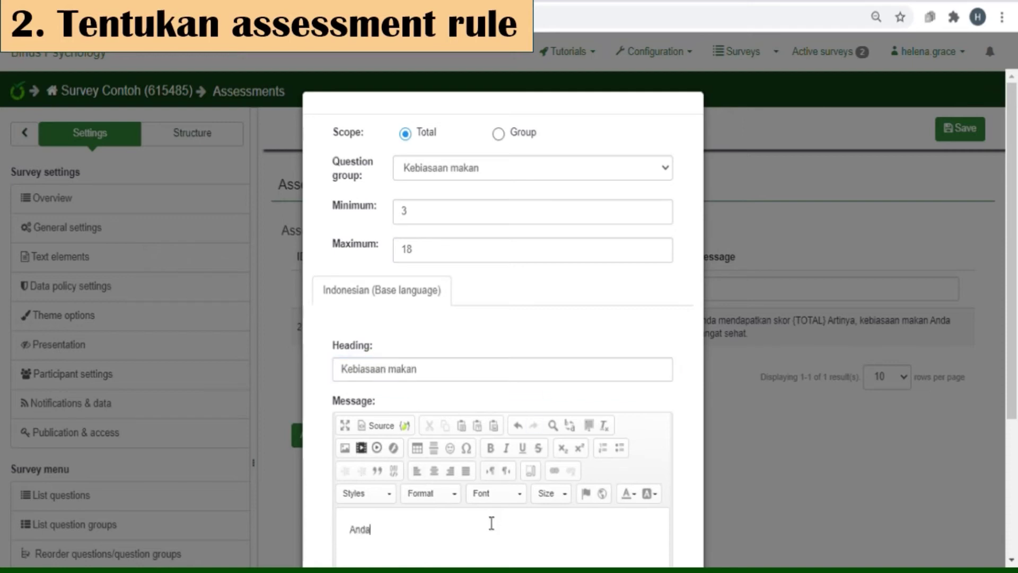
text( mendapatkan skor {TOTAL})
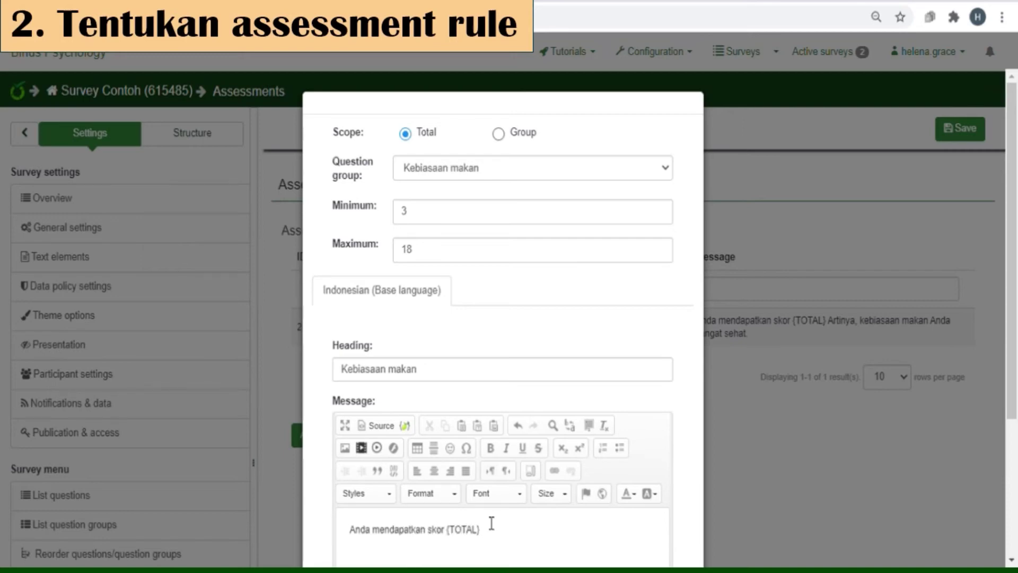
key(Return)
text(Artinya)
key(BackSpace)
key(BackSpace)
key(BackSpace)
text(nya, kebiasaan)
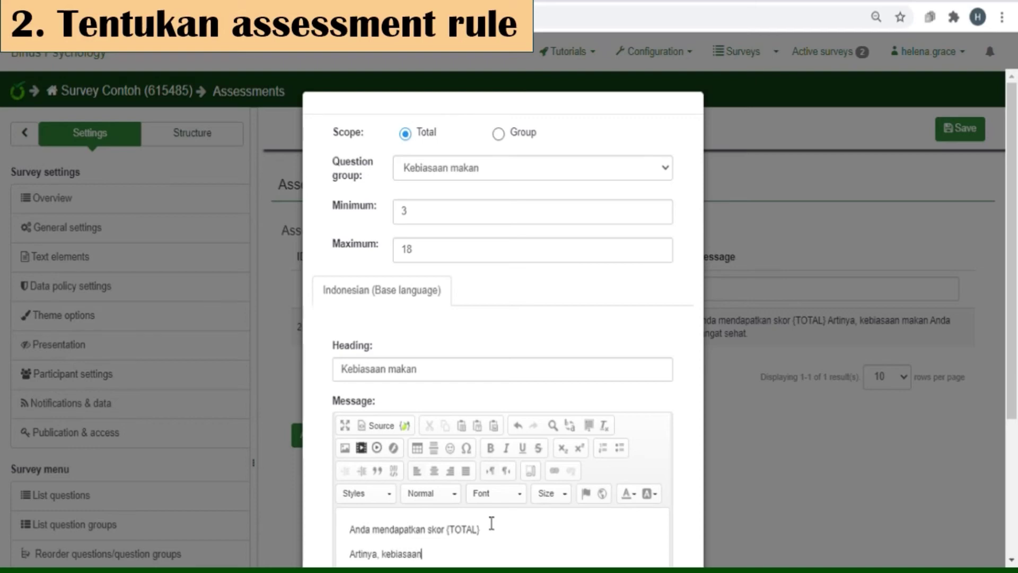
text( makan Anda sudah )
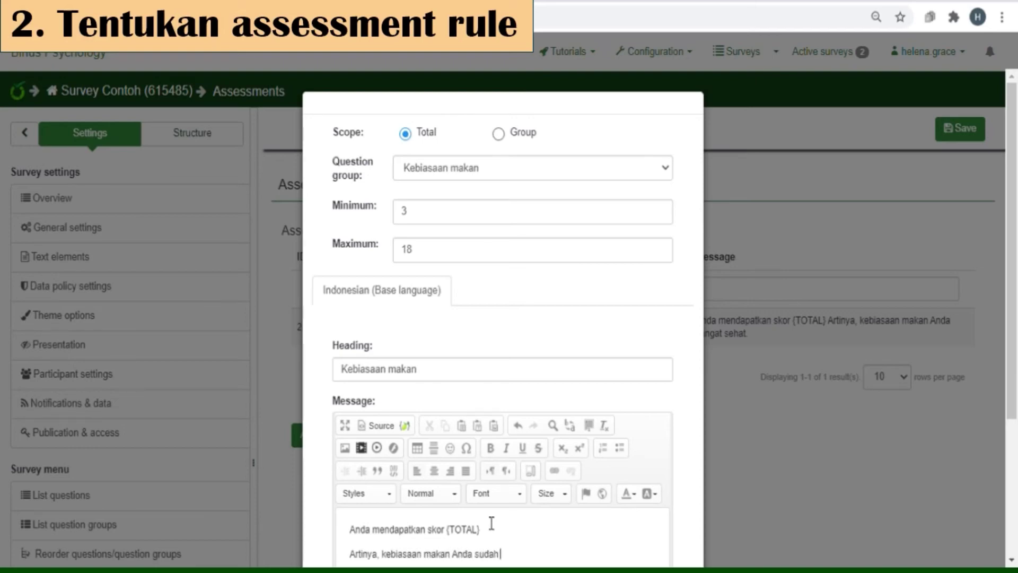
text(cukup sehat.)
scroll(1016, 292, down, 4)
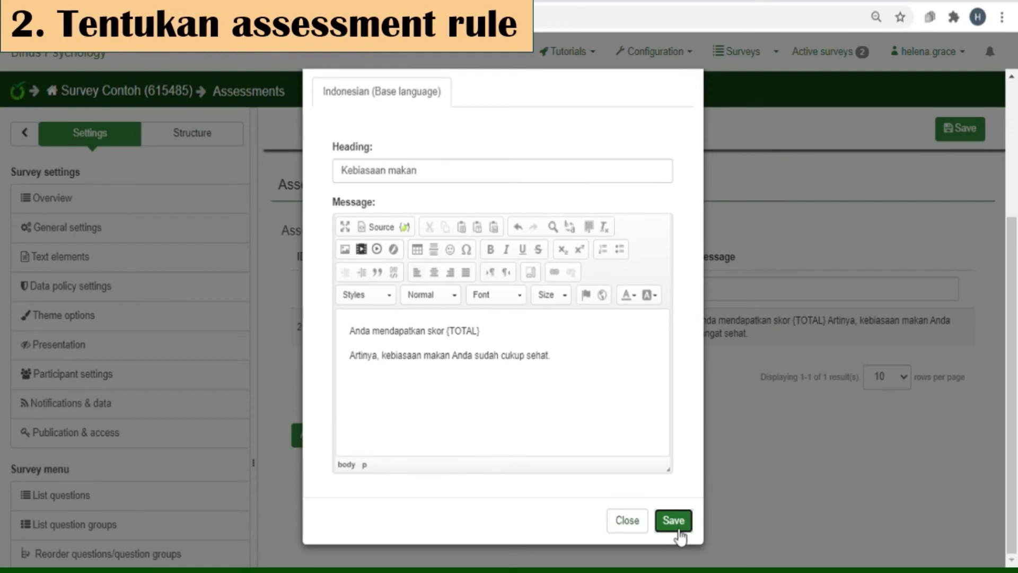
click(679, 532)
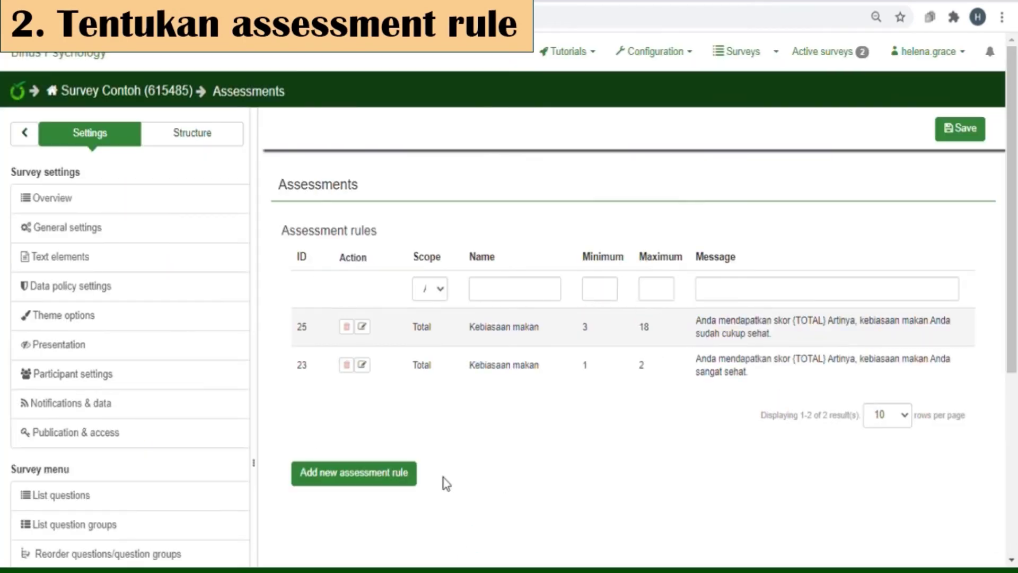
Add another assessment rule with minimum 19, maximum 20 and the heading "Kebiasaan makan"
click(384, 480)
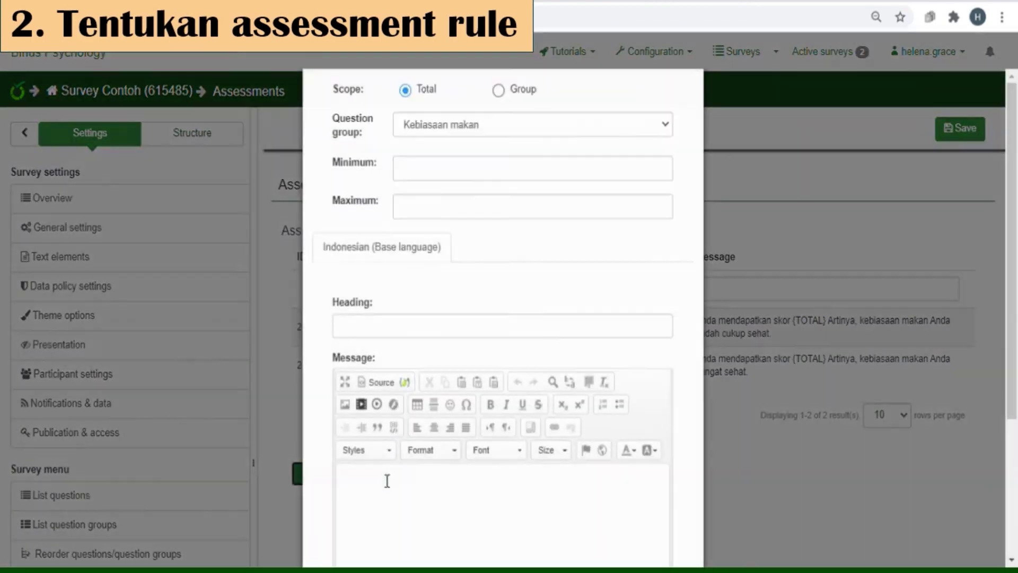
click(444, 222)
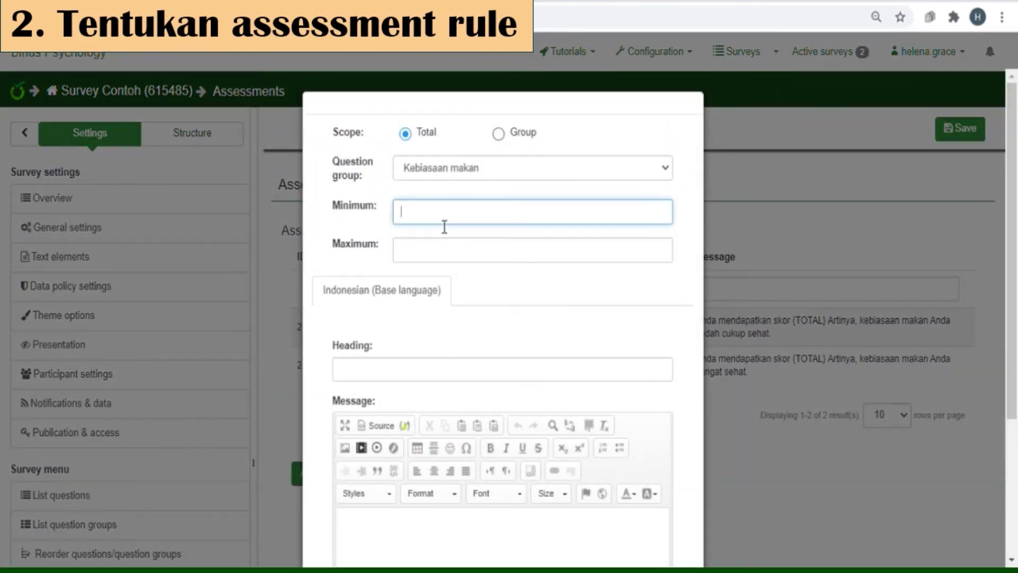
text(19)
click(451, 253)
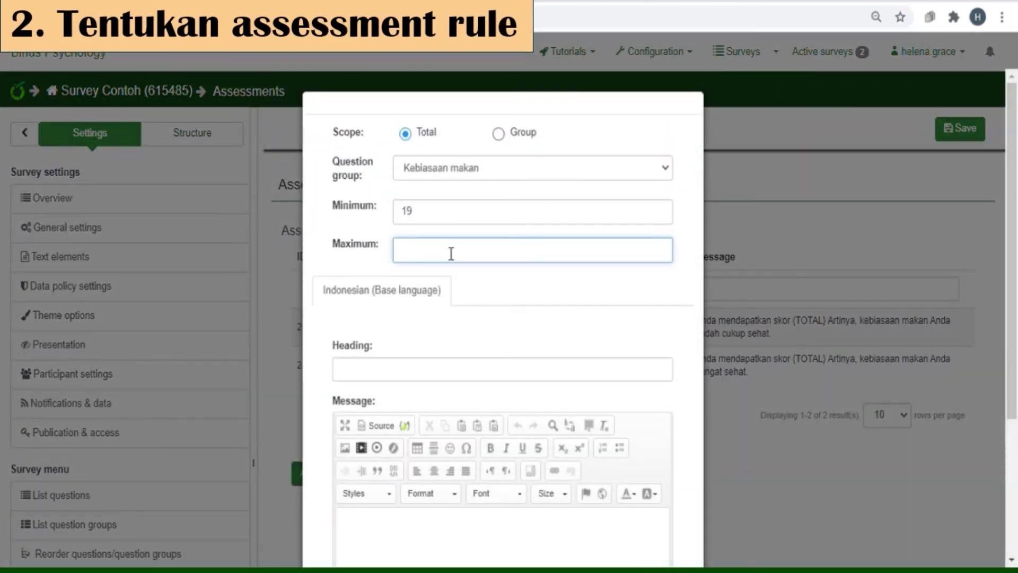
text(20)
click(424, 374)
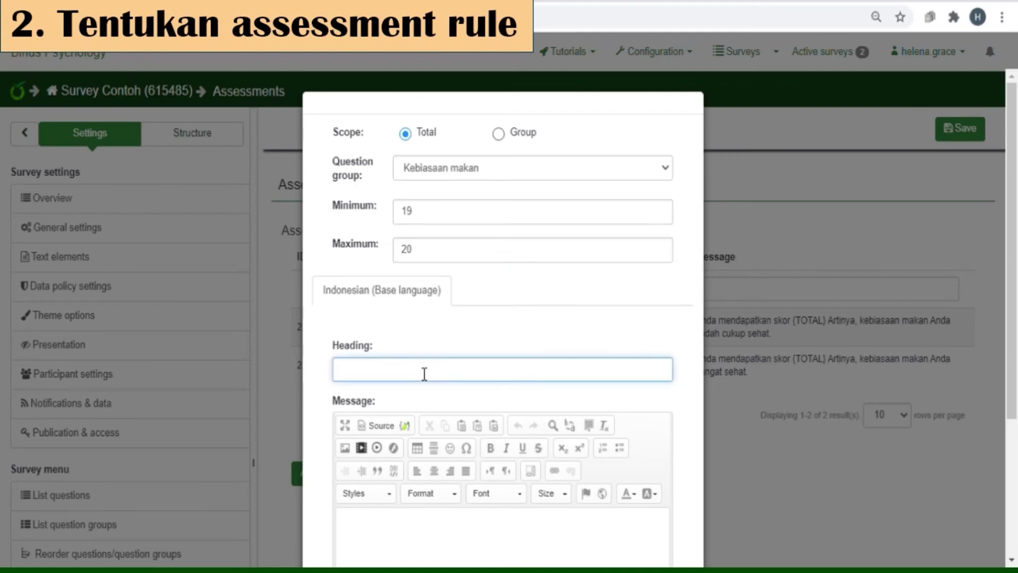
text(Kebiasaan makan)
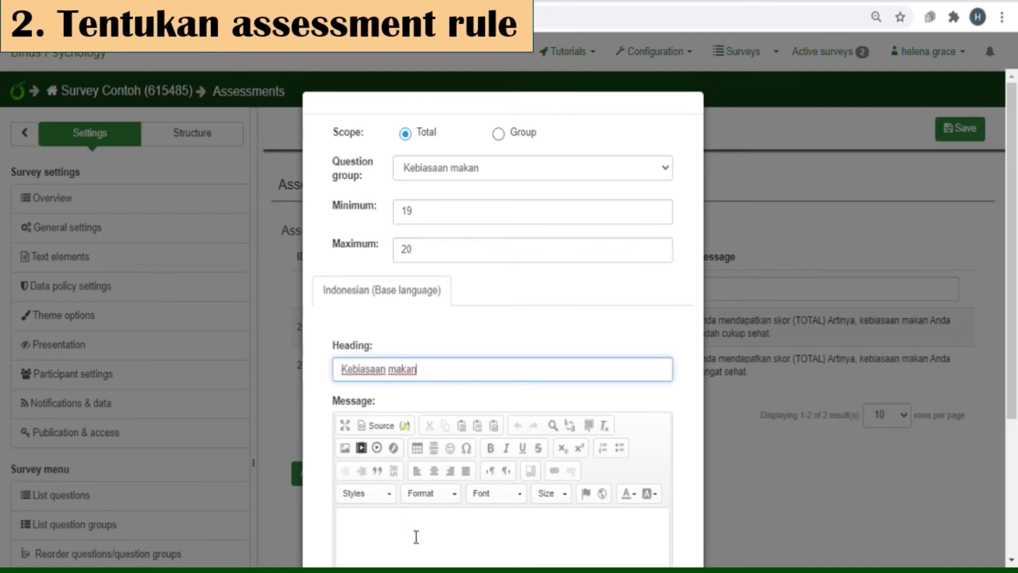
Enter the two-line message "Anda mendapatkan skor {TOTAL}" and "Artinya, kebiasaan makan Anda tidak sehat.", and save the 19–20 rule
click(416, 537)
text(Anda )
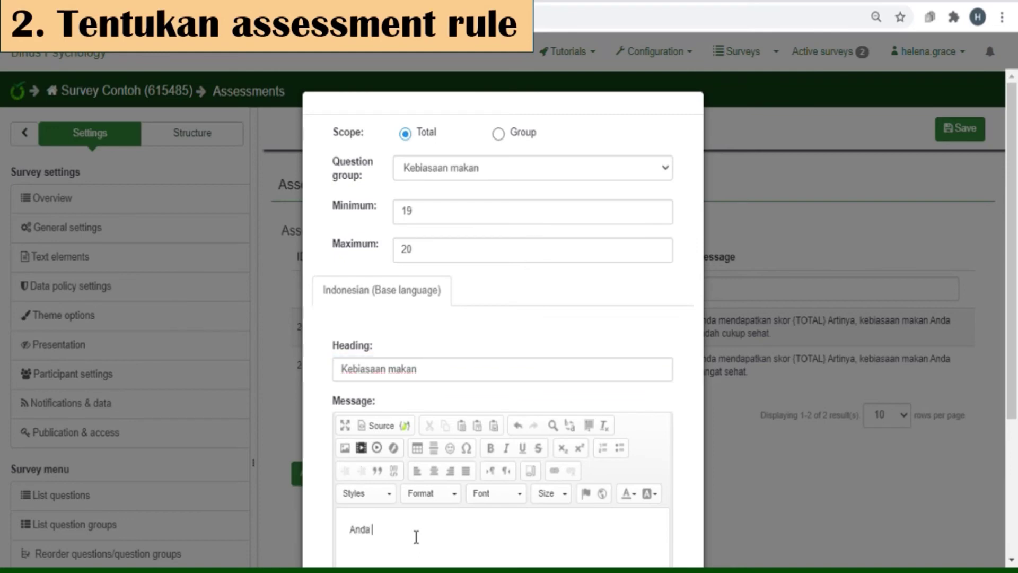
text(mendapatkan skor {TOTAL})
key(Return)
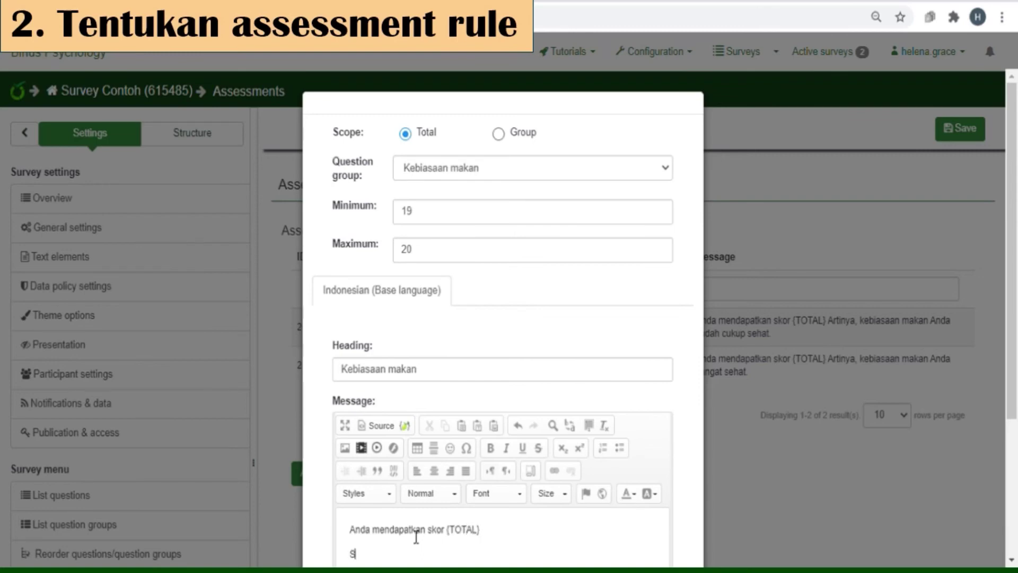
text(Artinya, kebiasaan makan)
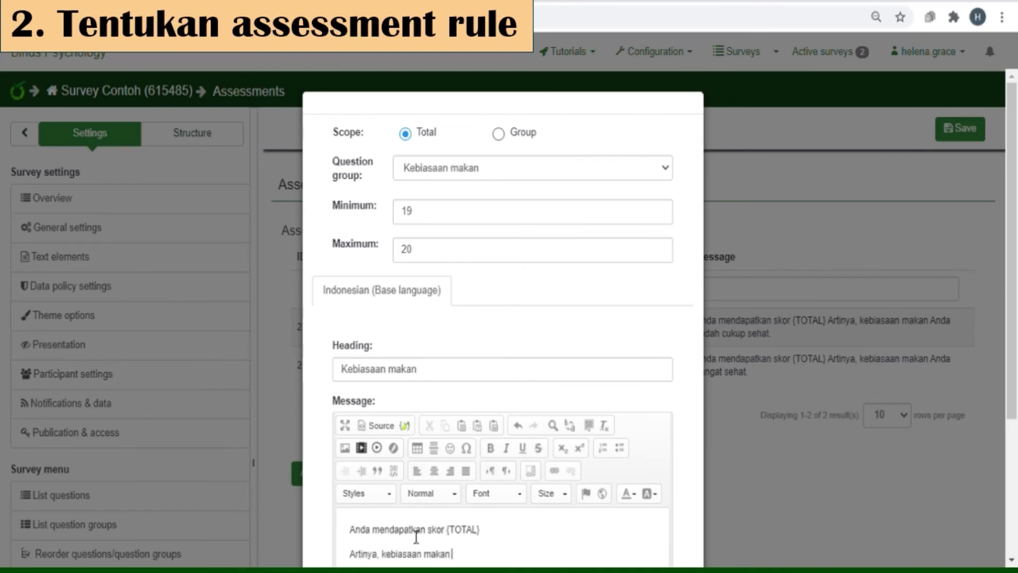
text( Anda tidak sehat.)
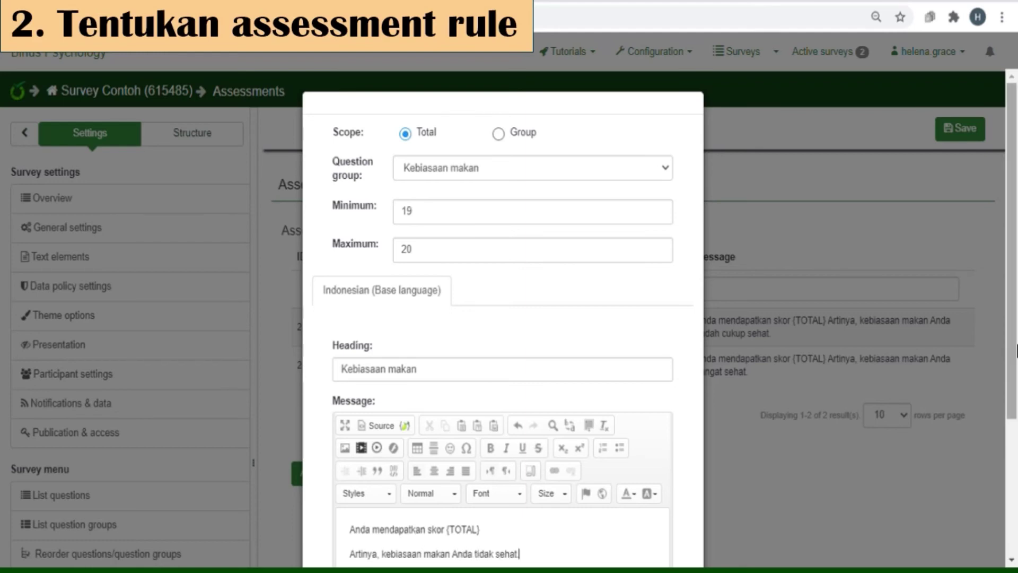
scroll(1015, 506, down, 4)
click(681, 525)
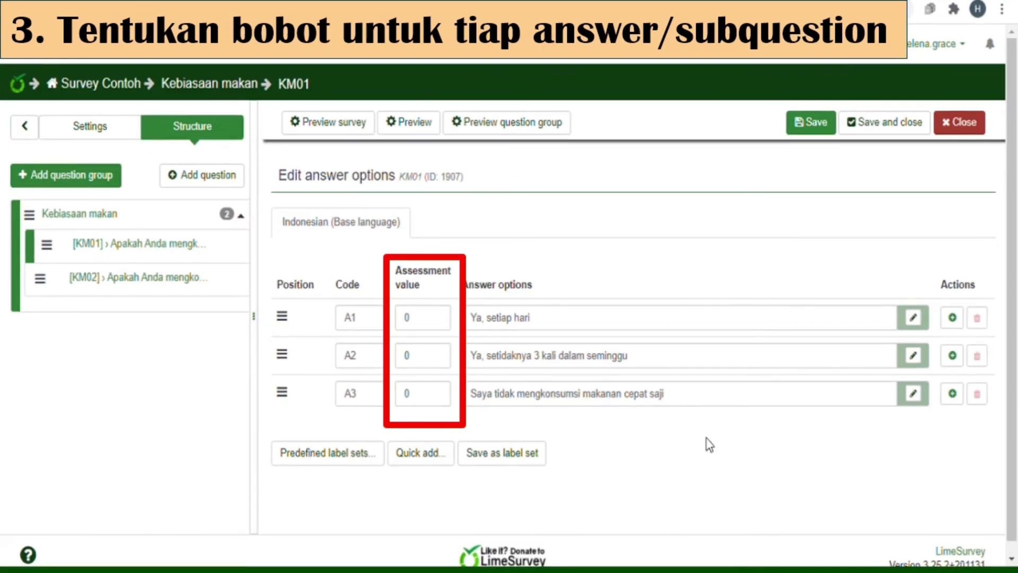
Set the assessment values of KM01's answers A1, A2 and A3 to 10, 5 and 1, and save them
double_click(428, 318)
key(BackSpace)
text(10)
click(422, 365)
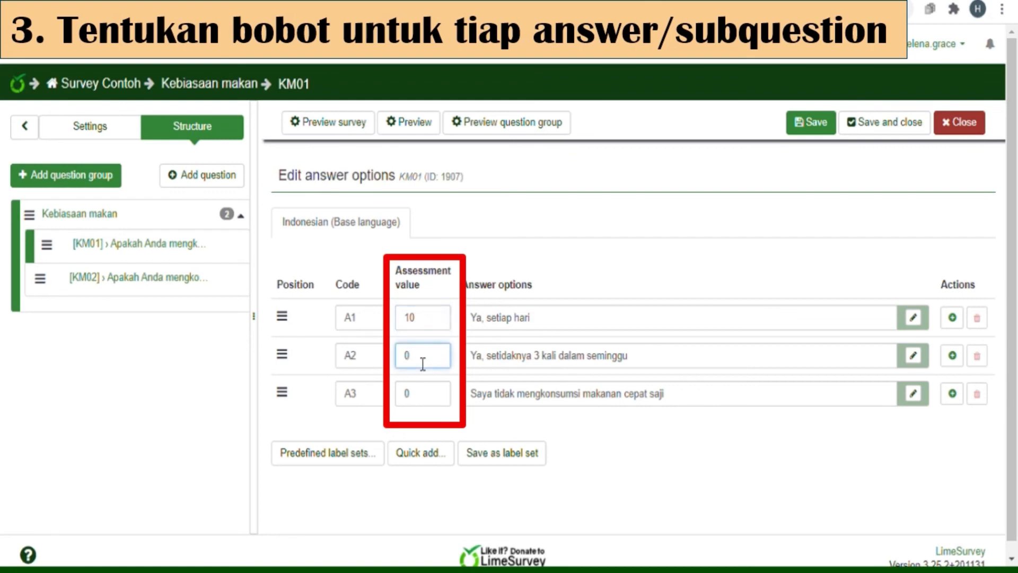
key(BackSpace)
text(5)
click(433, 396)
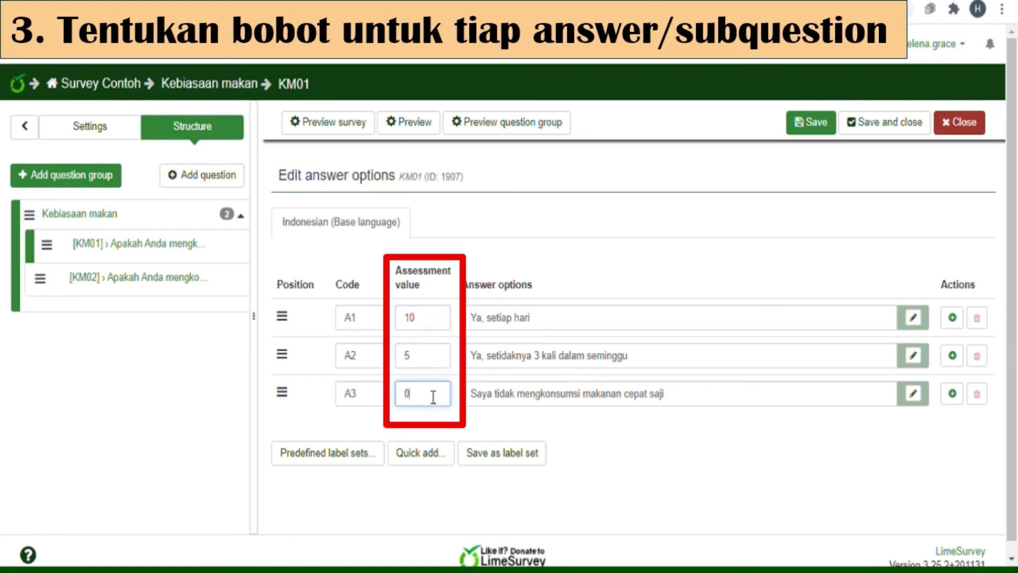
key(BackSpace)
text(1)
click(802, 132)
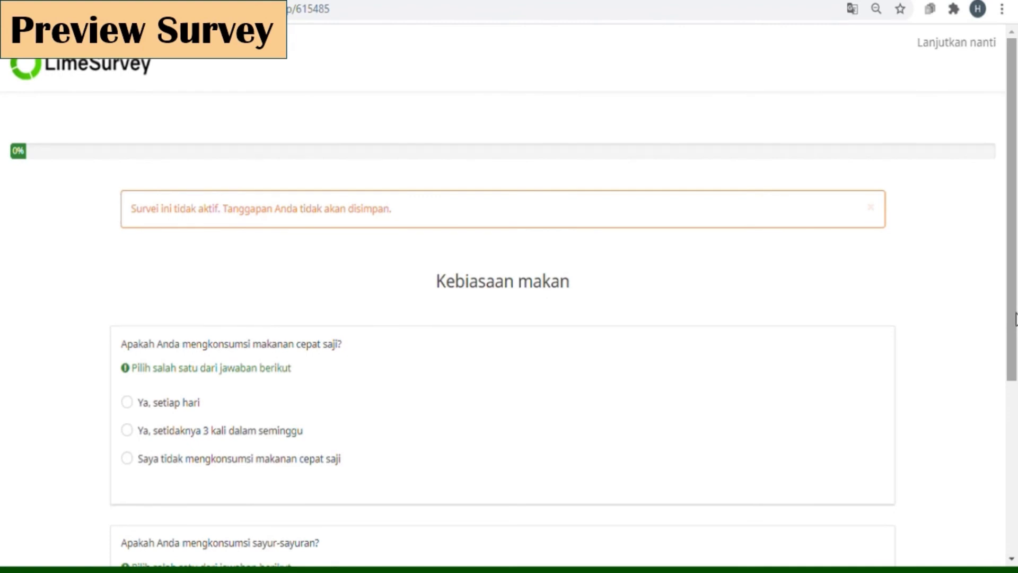
Answer the fast-food question "Ya, setiap hari" and the vegetable question "Ya, setidaknya 3 kali dalam seminggu" in the survey preview, and submit it
drag(1015, 318, 1011, 425)
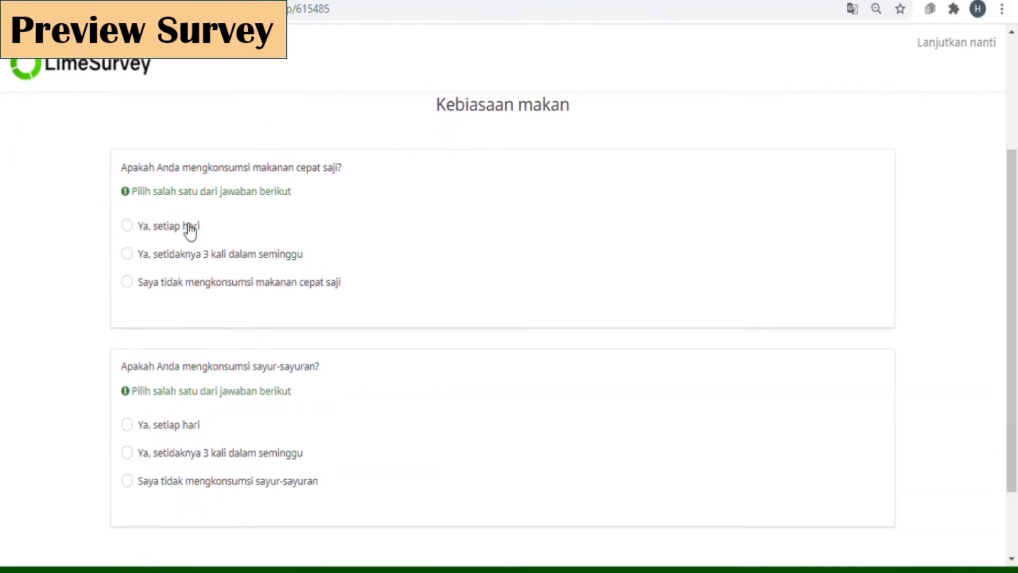
click(128, 225)
click(130, 454)
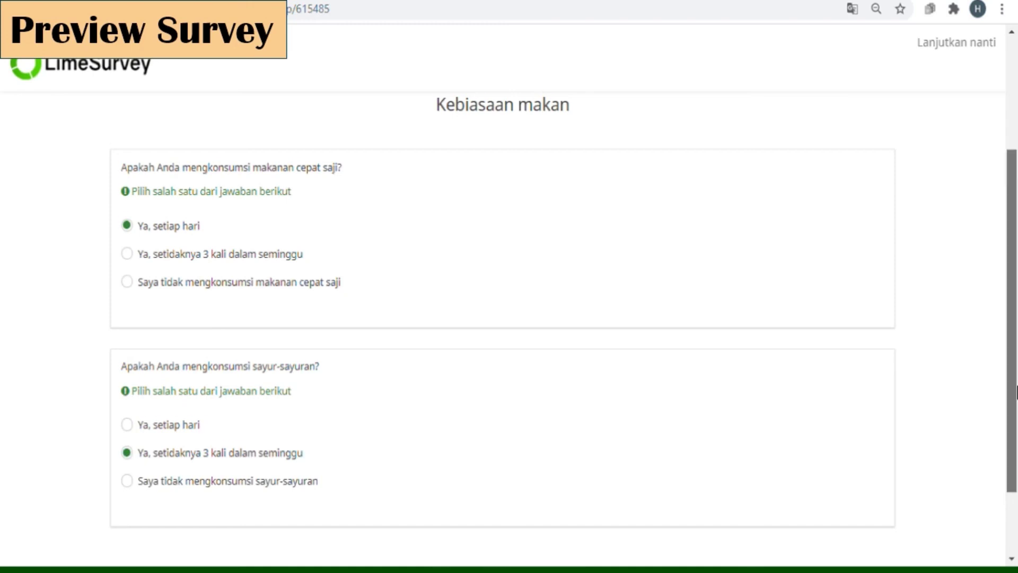
scroll(1015, 392, down, 2)
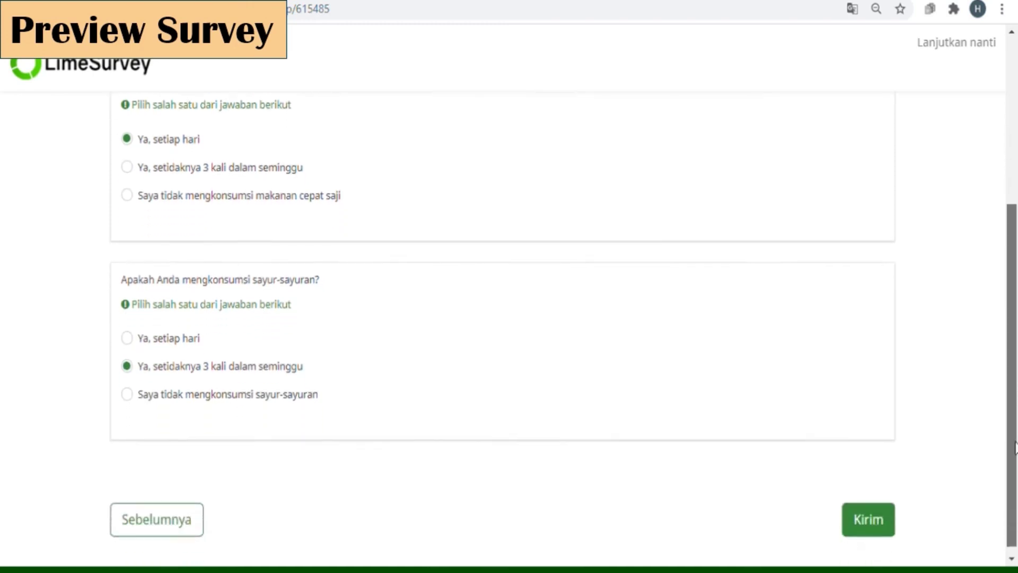
click(857, 511)
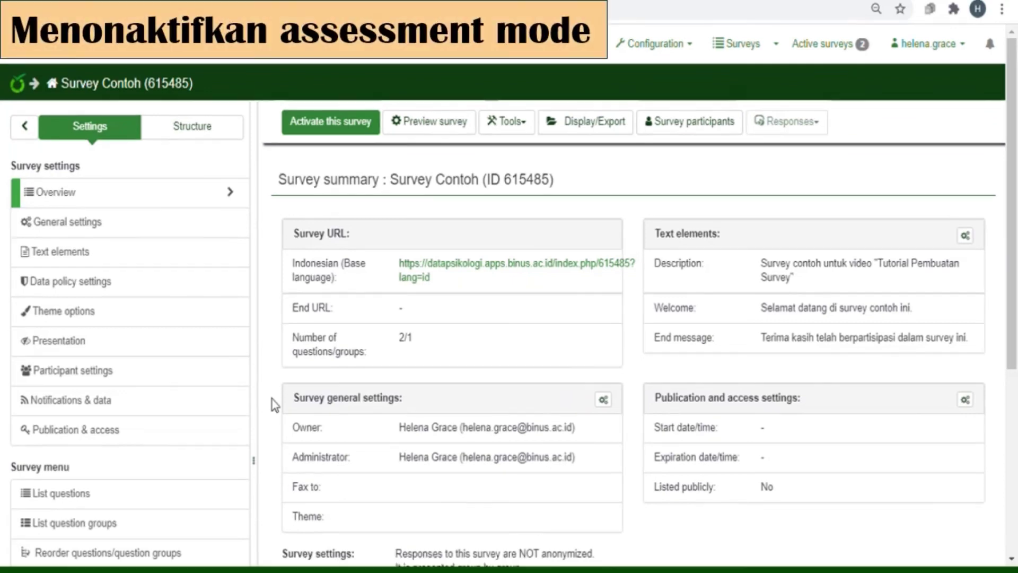
Turn off assessment mode in the survey's notification and data management settings and save the change
click(244, 407)
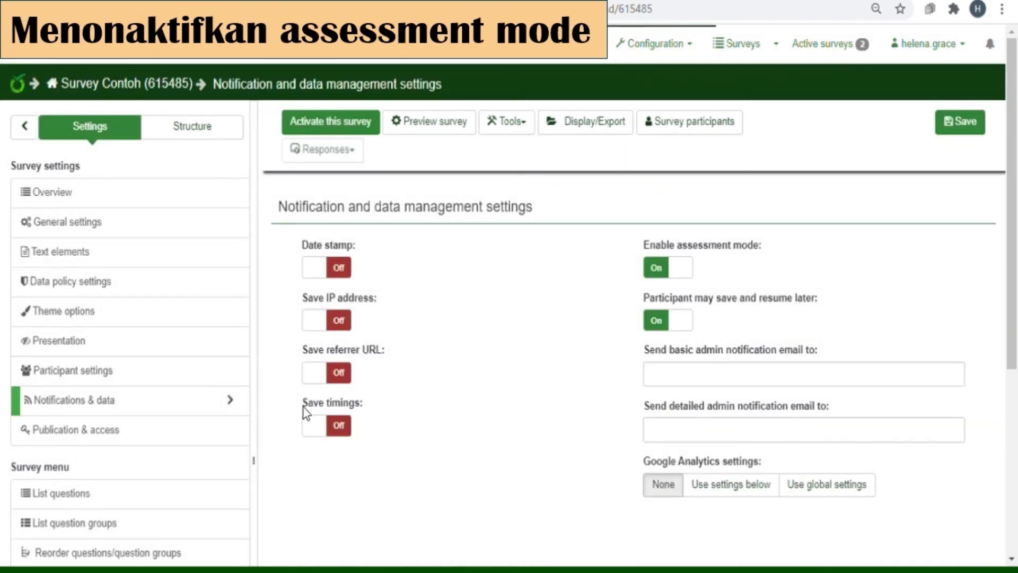
click(681, 271)
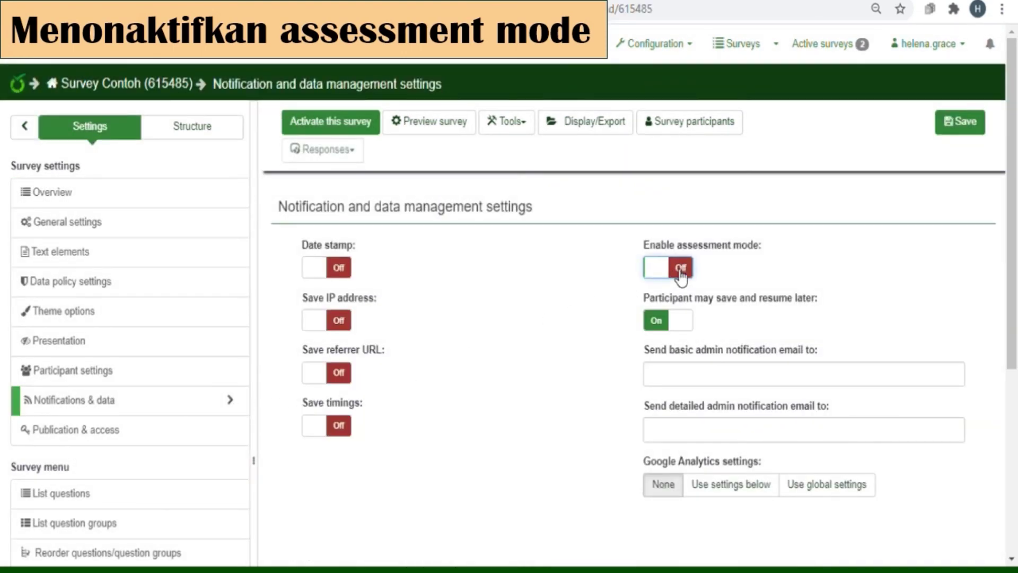
click(950, 127)
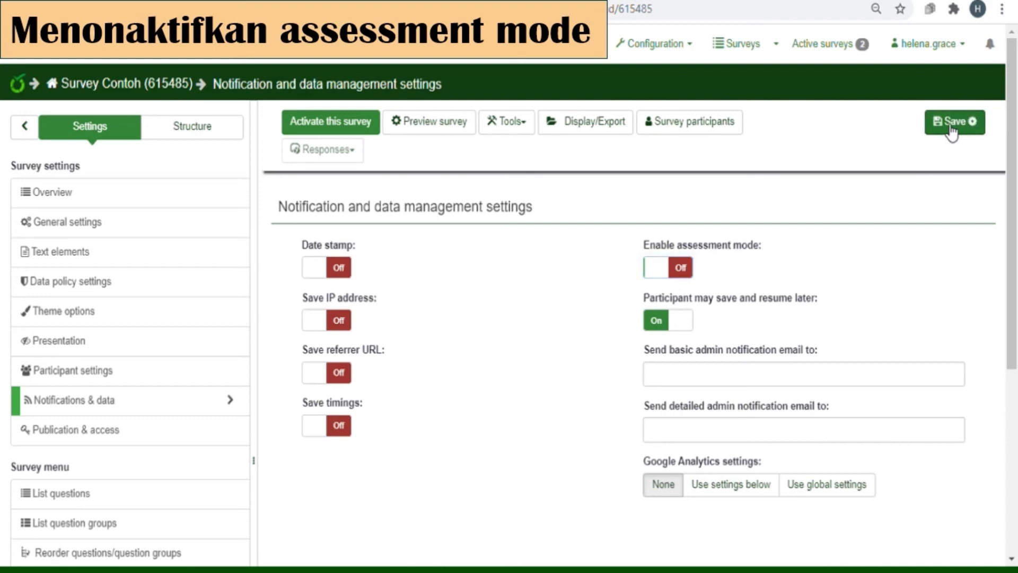